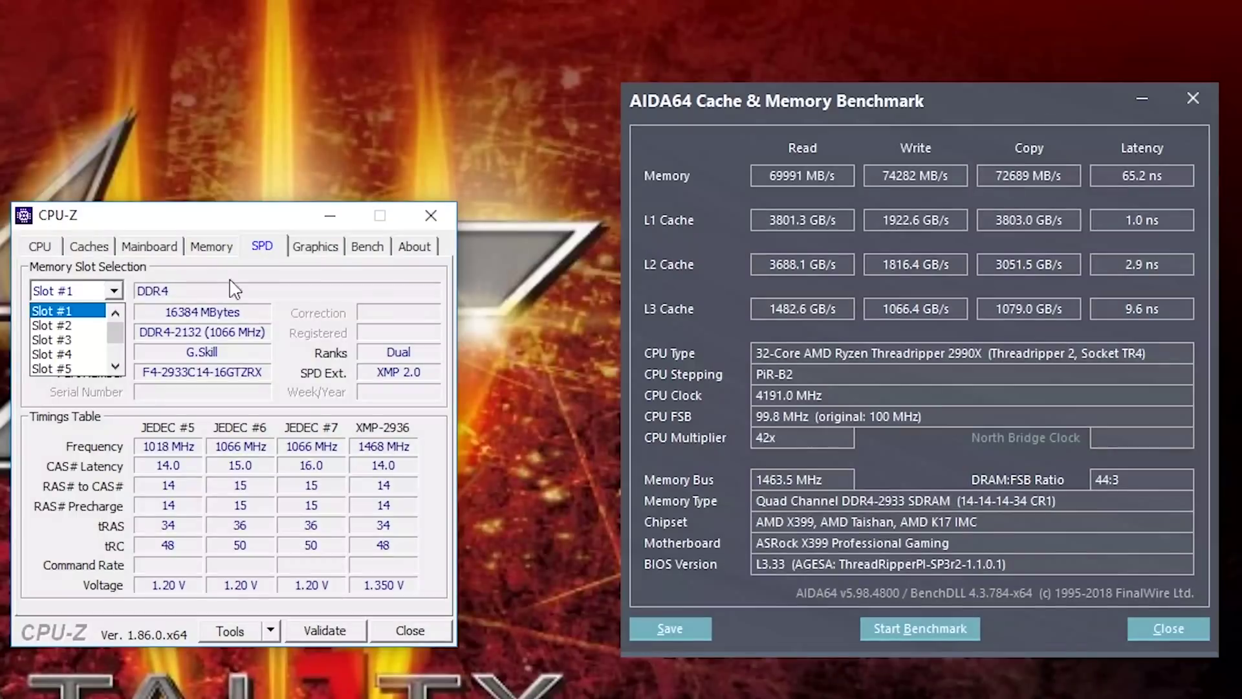
Step: Select Slot #1 on the SPD tab to show the G.Skill module's JEDEC and XMP-2936 timings
left_click(262, 302)
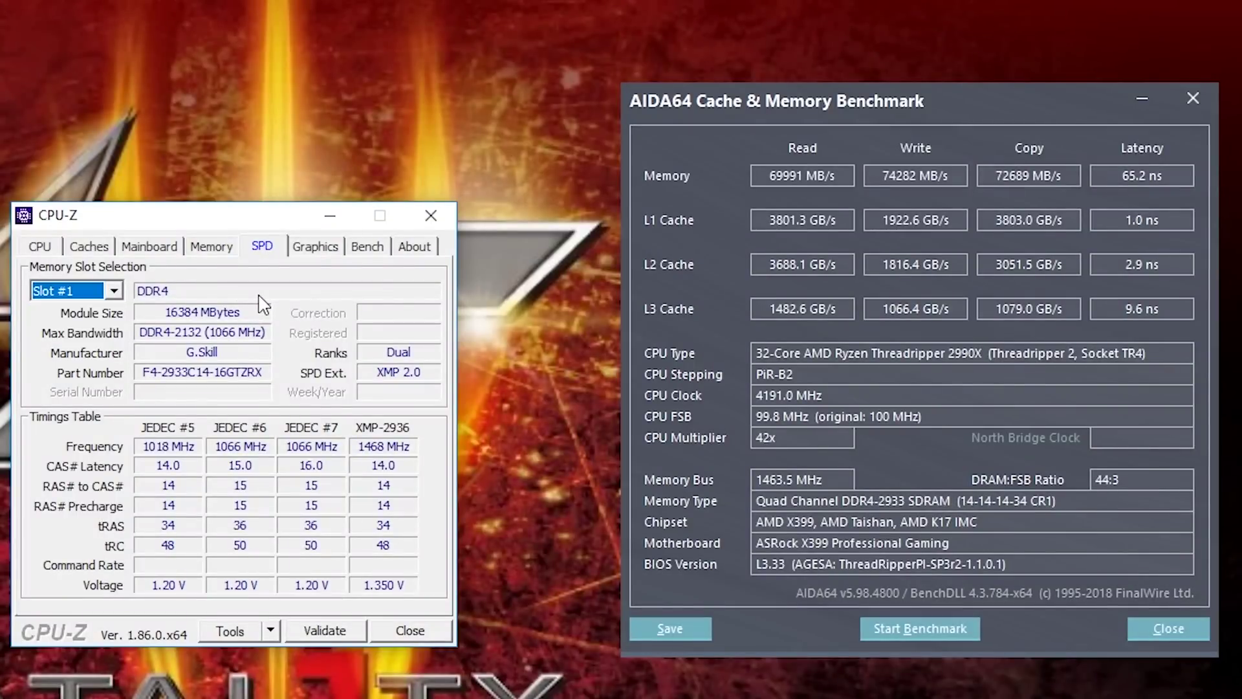